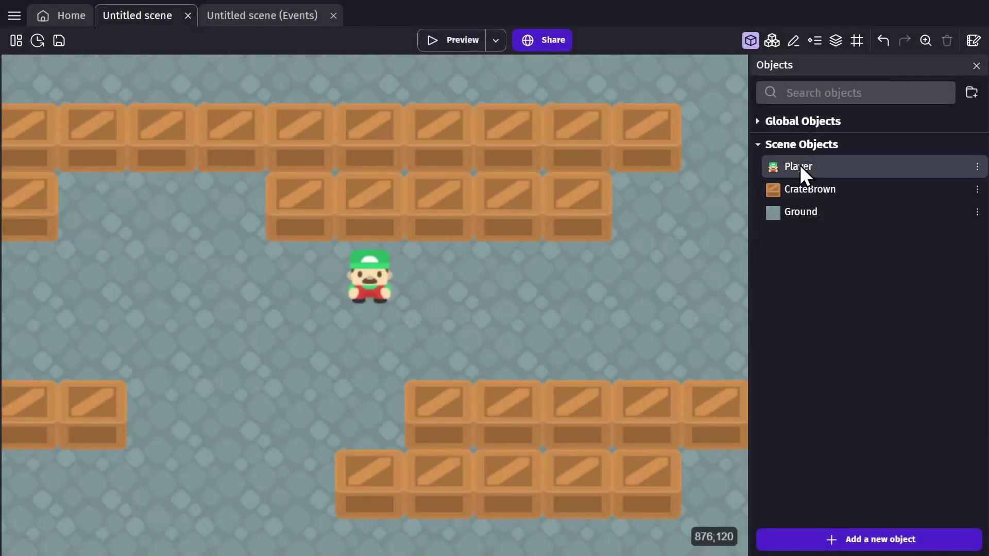
# Add the Draggable object behavior to the Player object through its Behaviors settings.
pyautogui.doubleClick(799, 166)
pyautogui.click(376, 72)
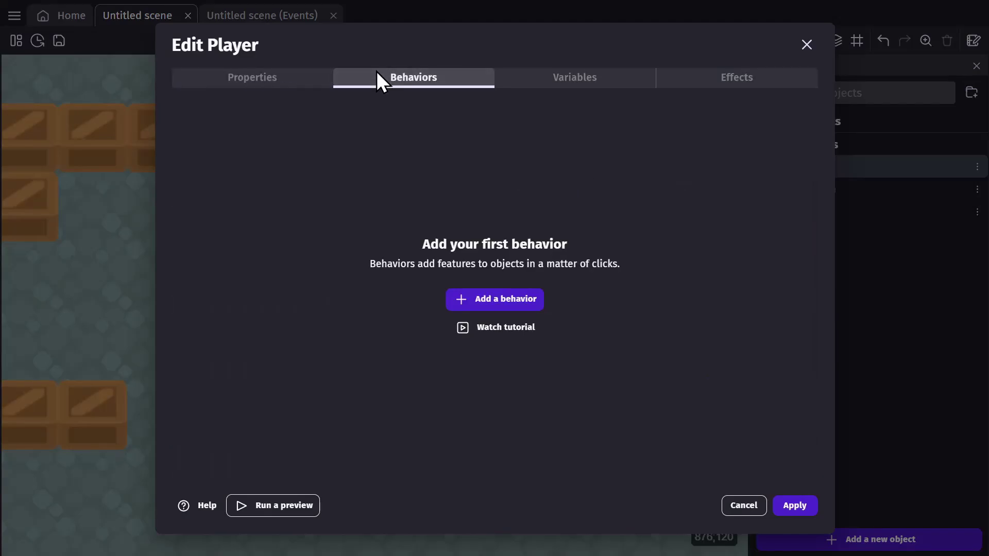
pyautogui.click(487, 299)
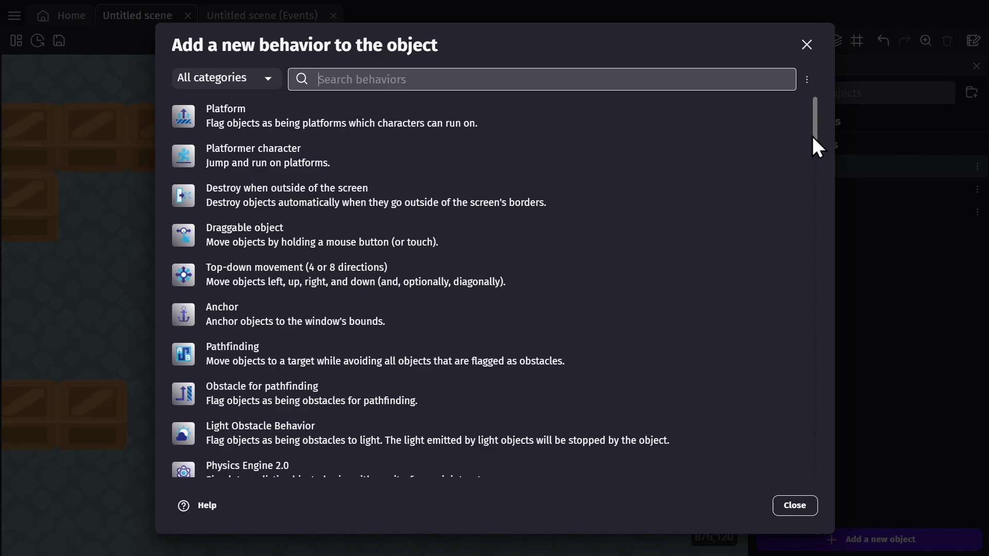
pyautogui.middleClick(800, 129)
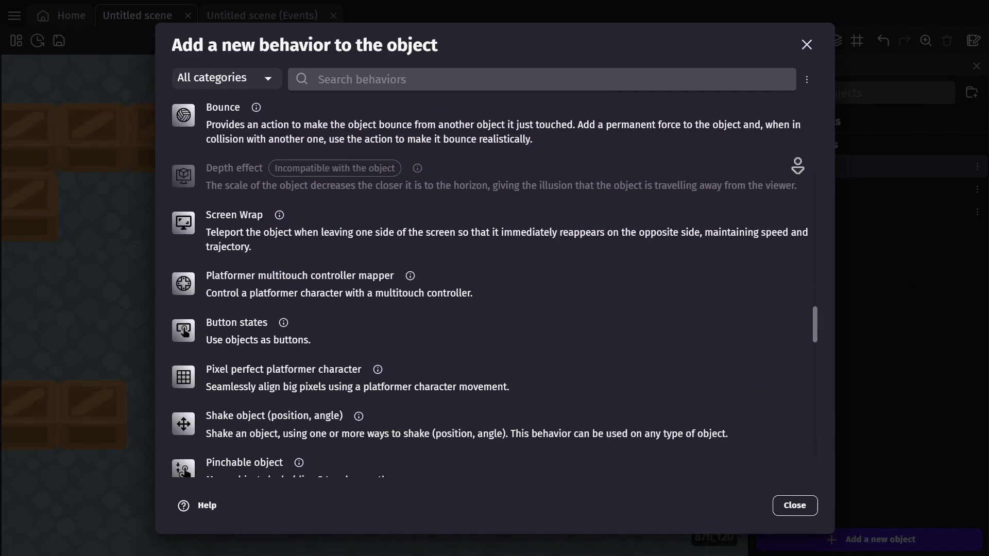
pyautogui.click(323, 217)
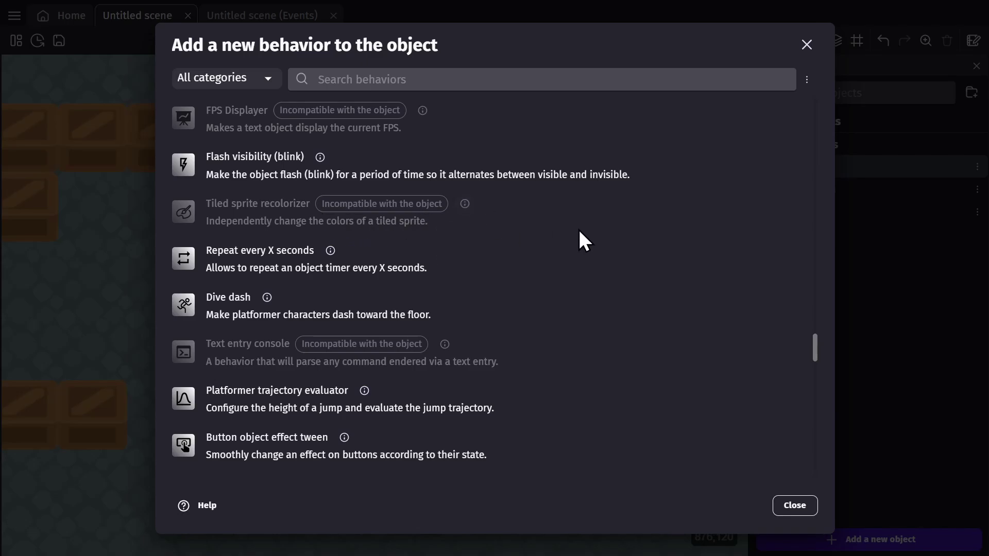
pyautogui.scroll(15, 329, 217)
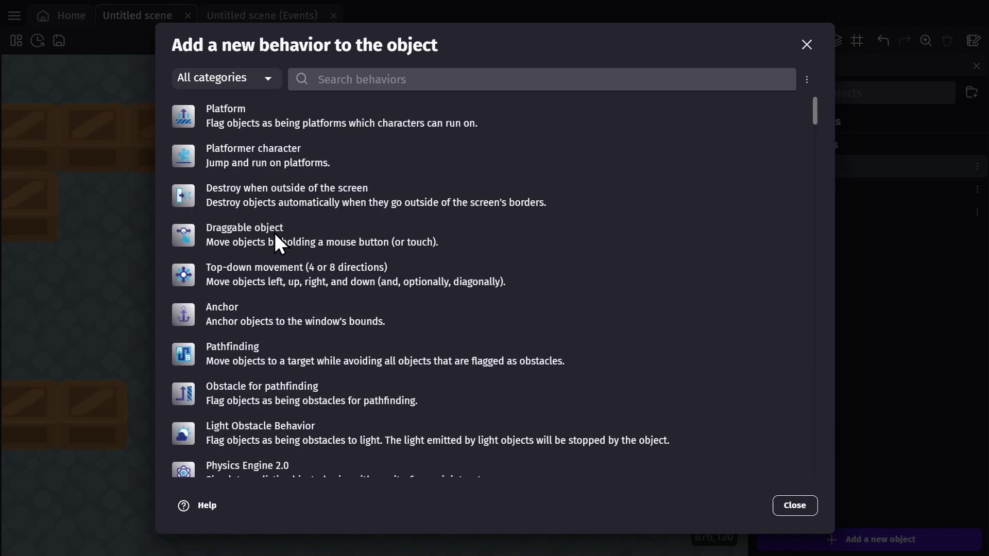
pyautogui.click(316, 233)
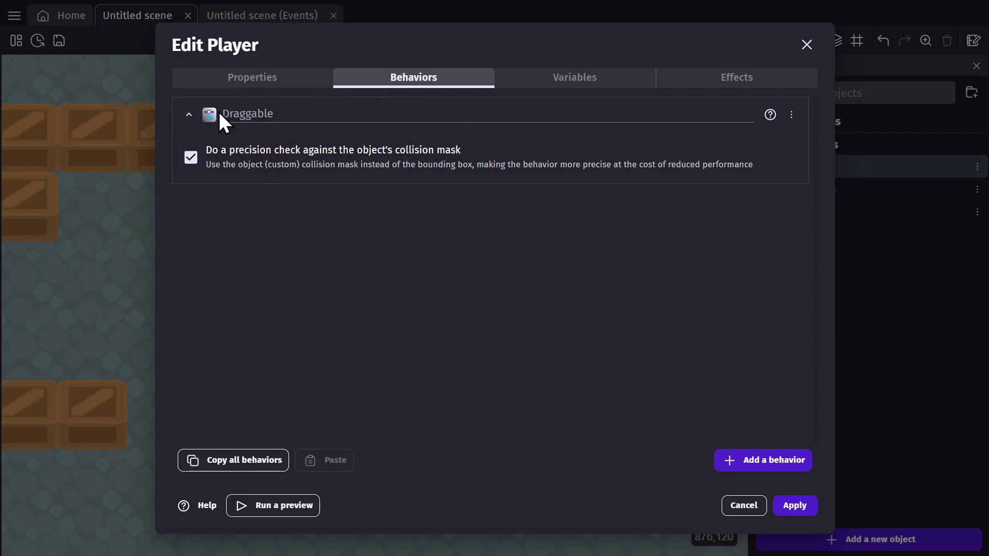
# Apply the Player changes and launch a preview of the crate level.
pyautogui.click(803, 506)
pyautogui.click(450, 39)
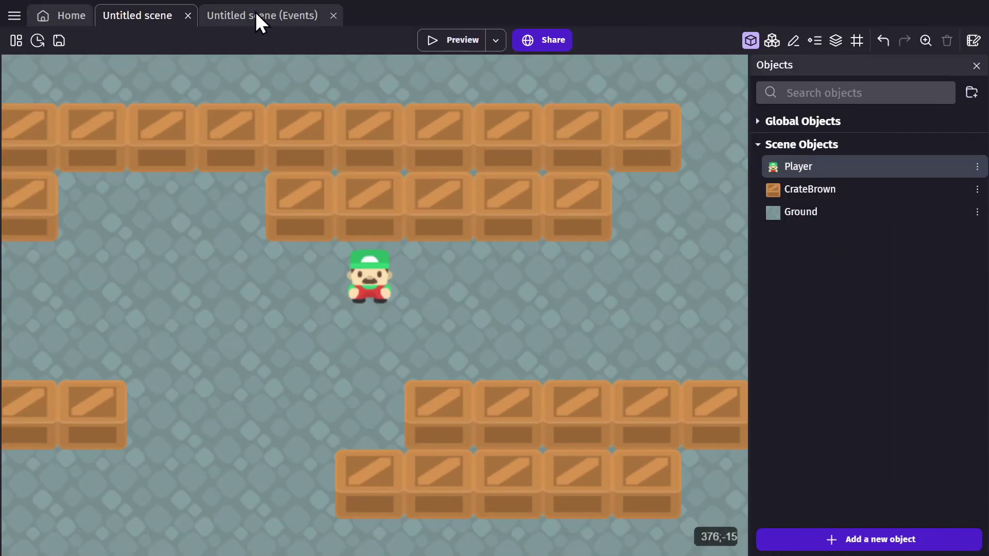
# Close the preview, return to the scene editor, and bring up the project manager.
pyautogui.click(256, 11)
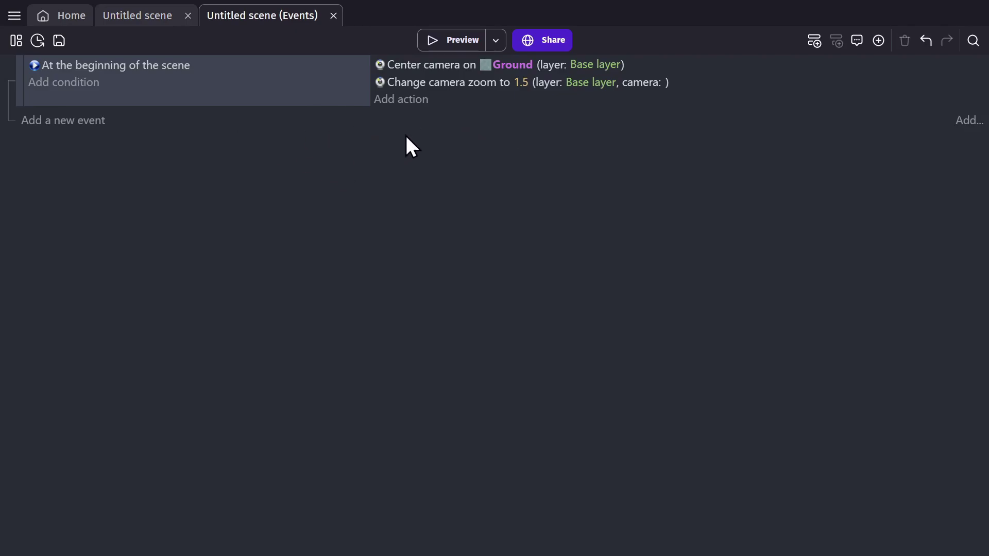
pyautogui.click(165, 16)
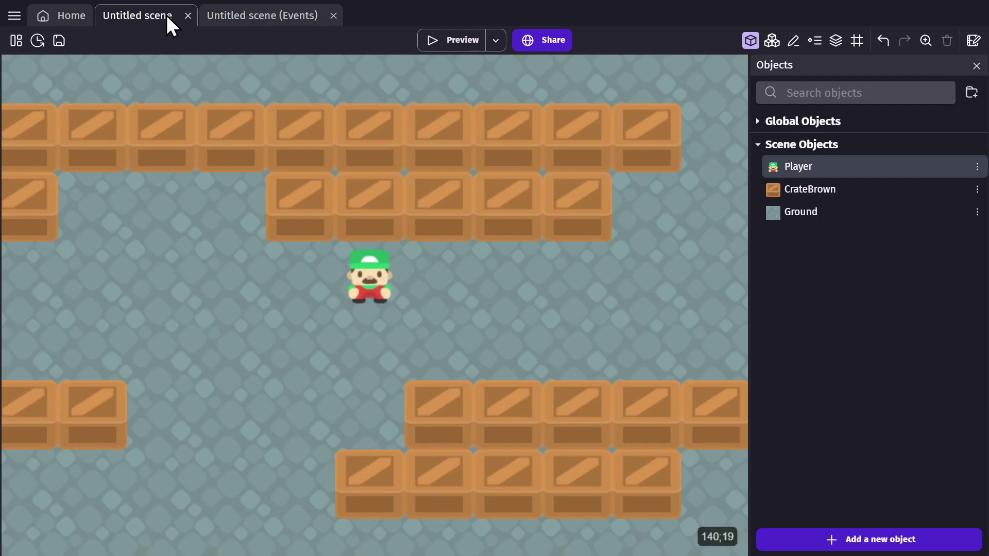
pyautogui.click(16, 41)
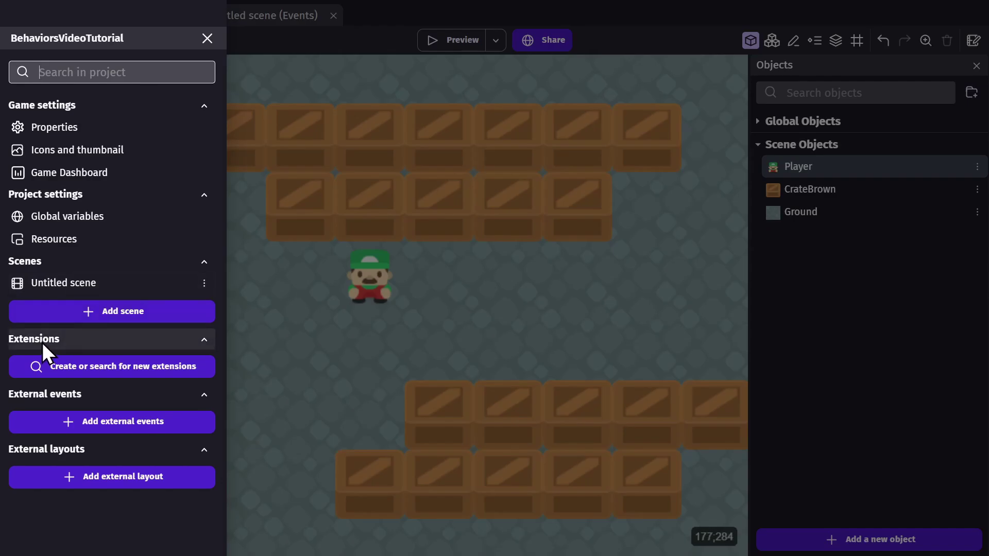
# Browse the new-extensions list with community extensions shown.
pyautogui.click(114, 367)
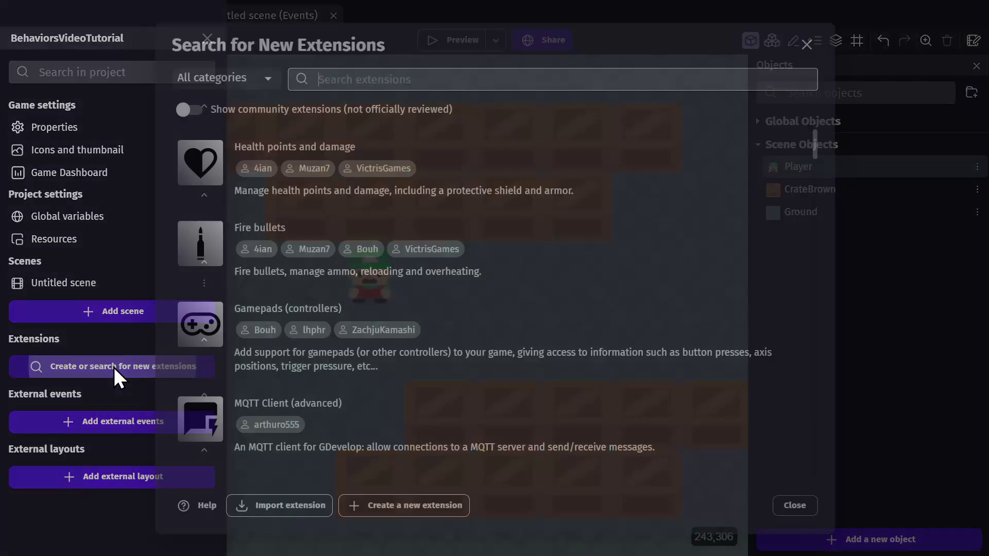
pyautogui.middleClick(795, 148)
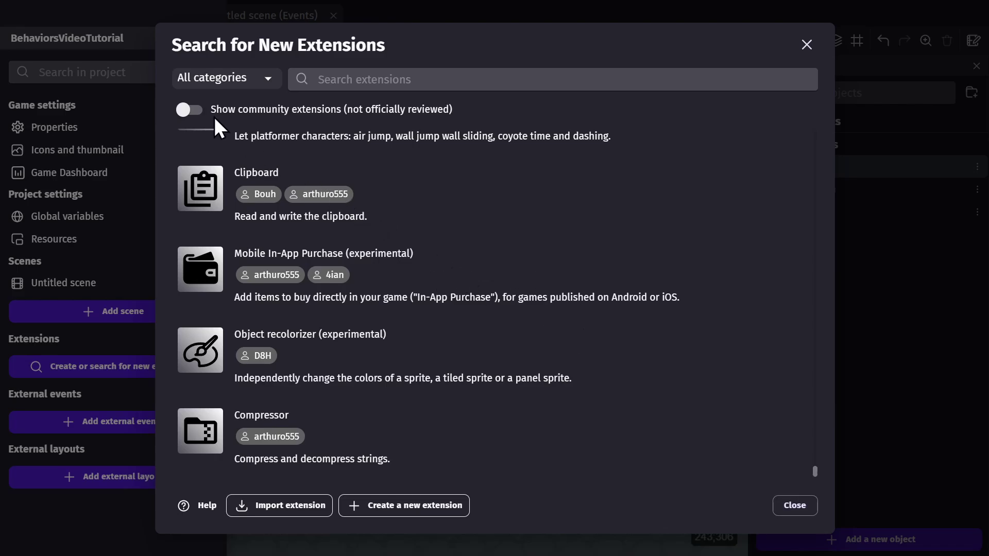
pyautogui.click(193, 112)
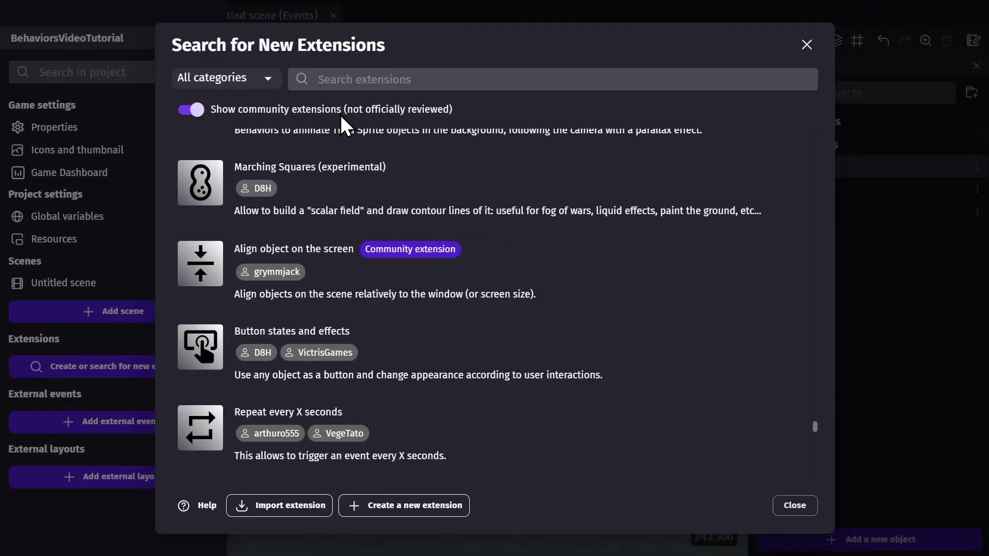
pyautogui.scroll(-5, 724, 455)
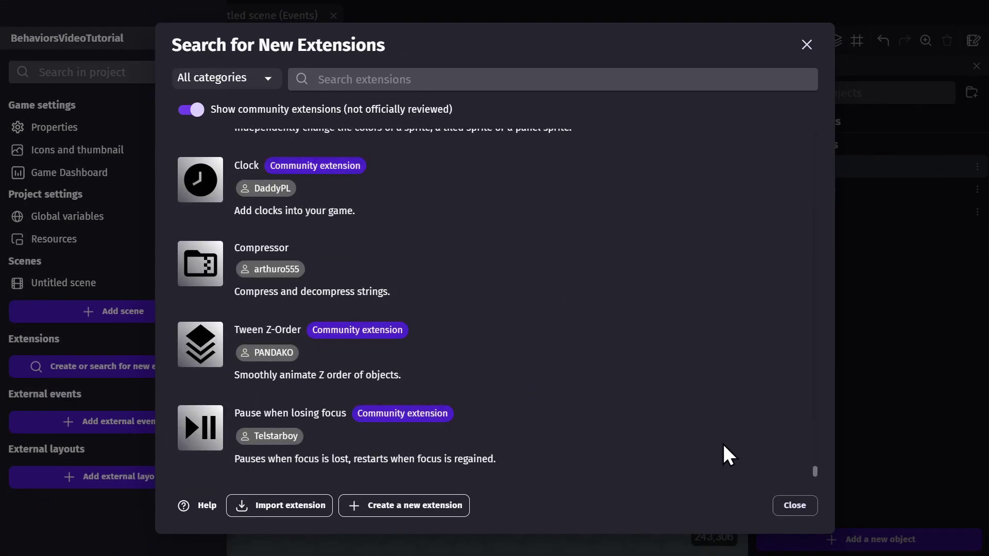
pyautogui.middleClick(723, 457)
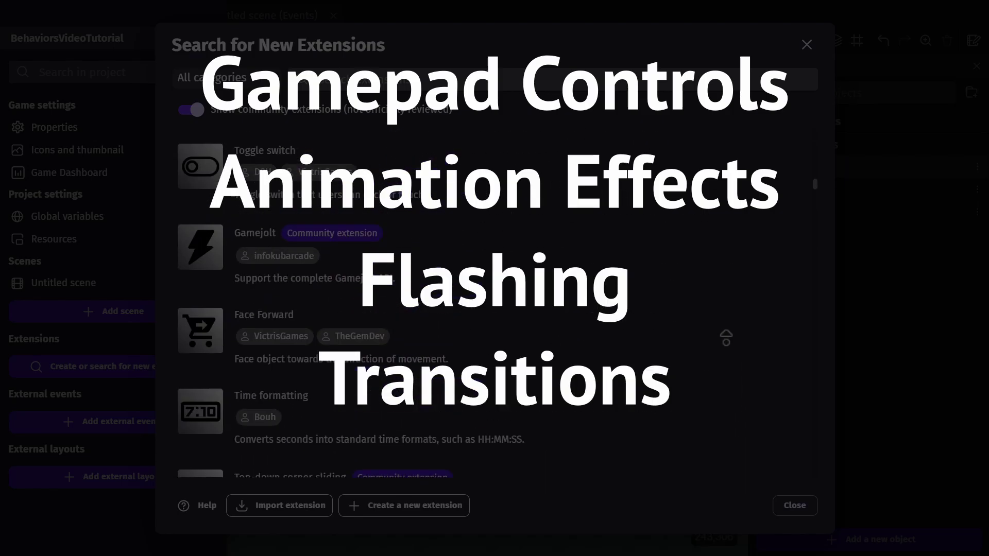
# Search 'snap' and install the Rectangular grid (SnapToGrid) extension into the project.
pyautogui.click(412, 84)
pyautogui.write('snap')
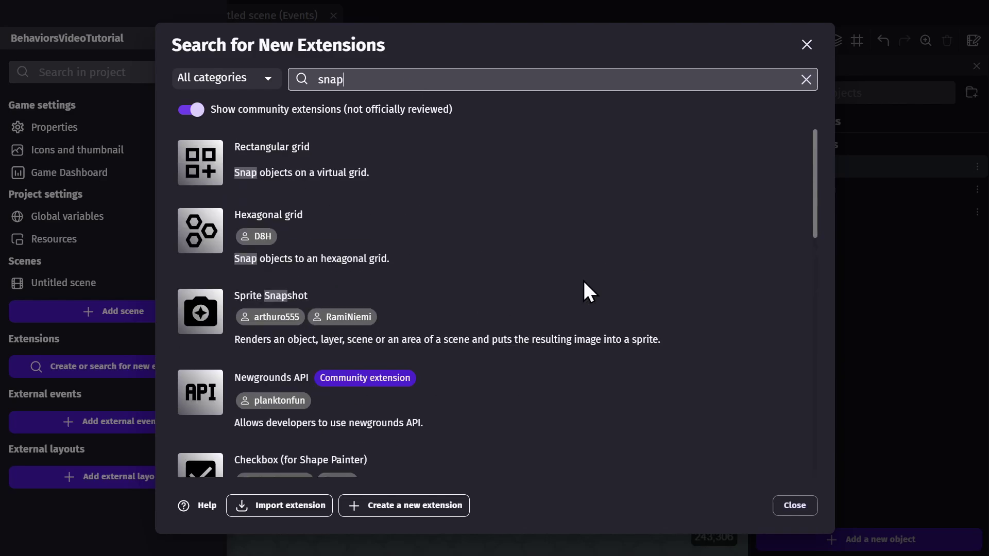
pyautogui.click(240, 160)
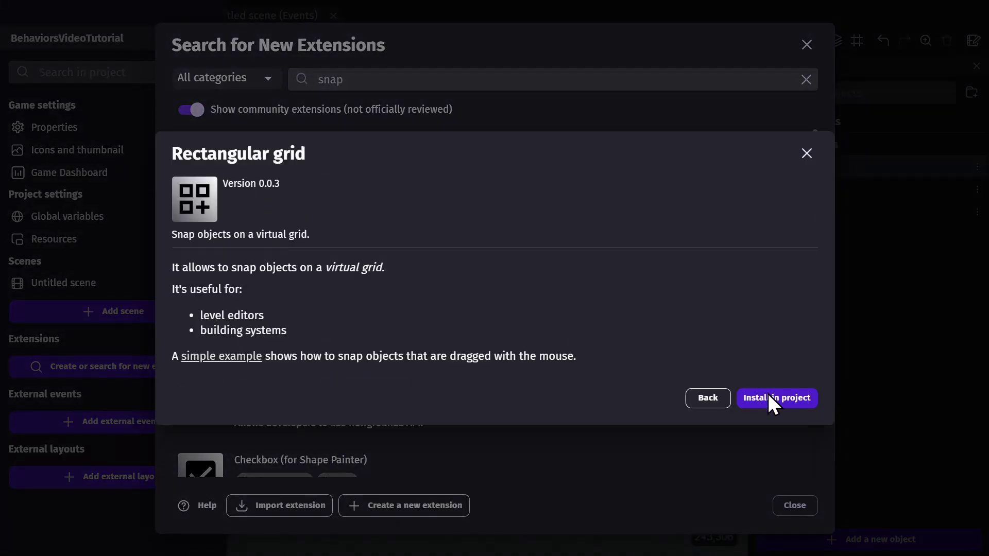
pyautogui.click(772, 397)
pyautogui.click(795, 506)
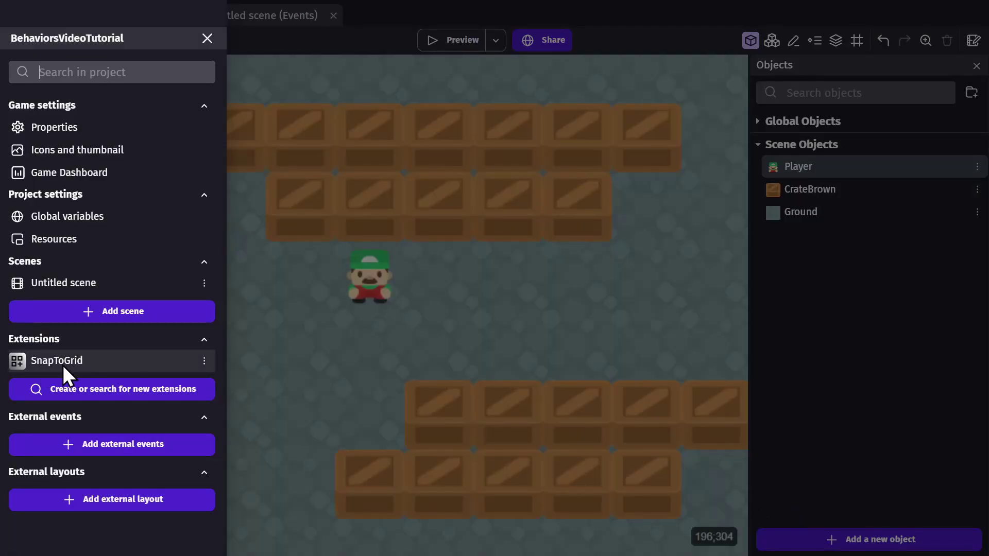
# In the event sheet, add a new event with the 'Snap objects to a virtual grid' action on Player.
pyautogui.click(393, 101)
pyautogui.click(236, 13)
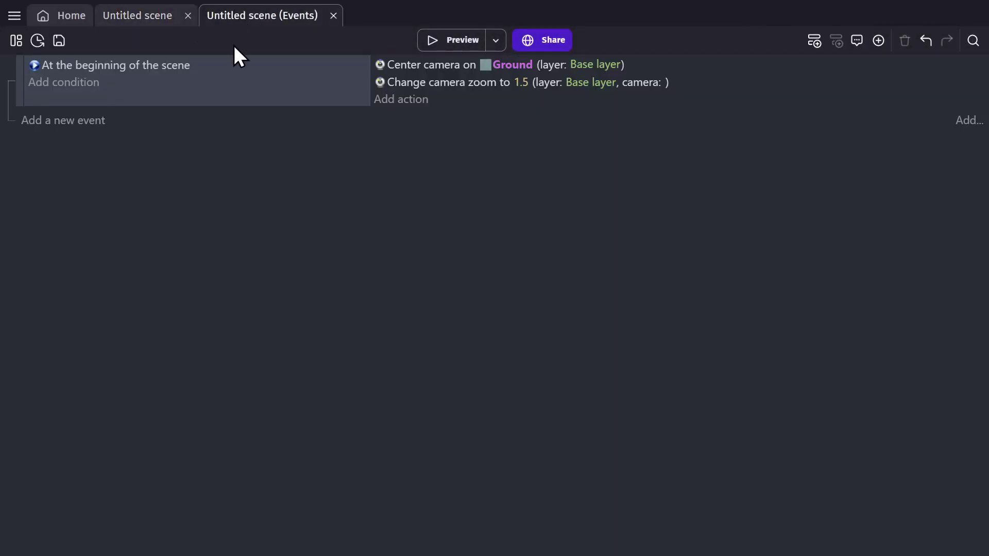
pyautogui.click(75, 135)
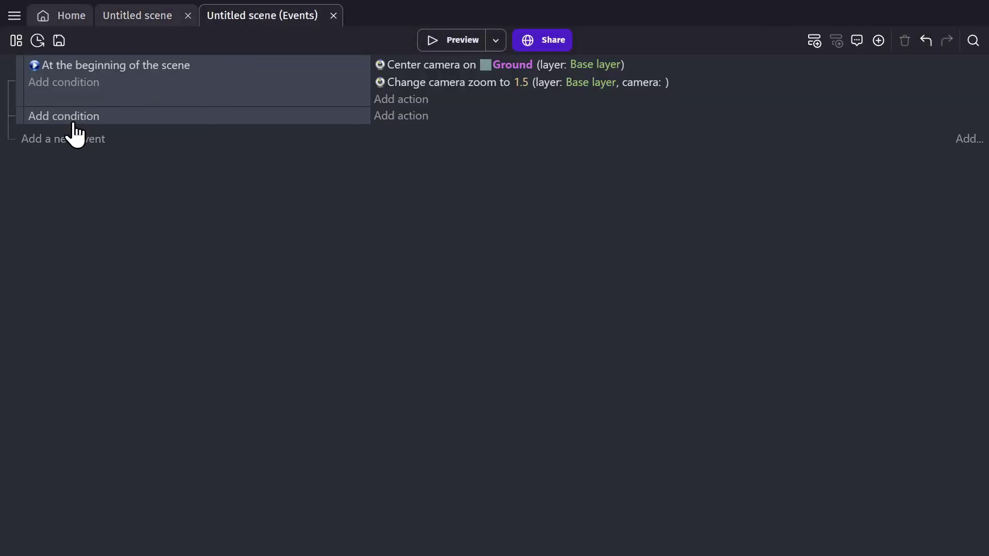
pyautogui.click(412, 115)
pyautogui.write('snap')
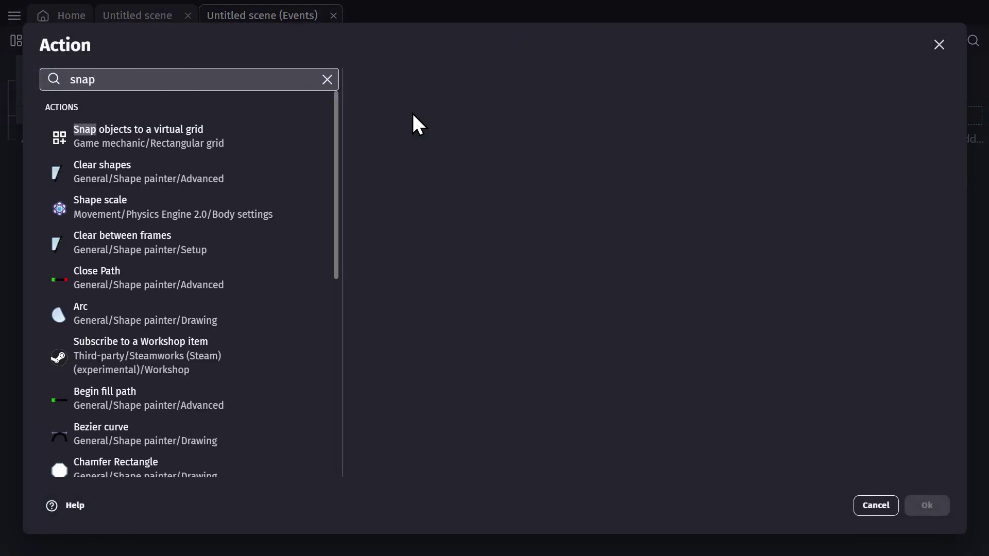
pyautogui.click(179, 135)
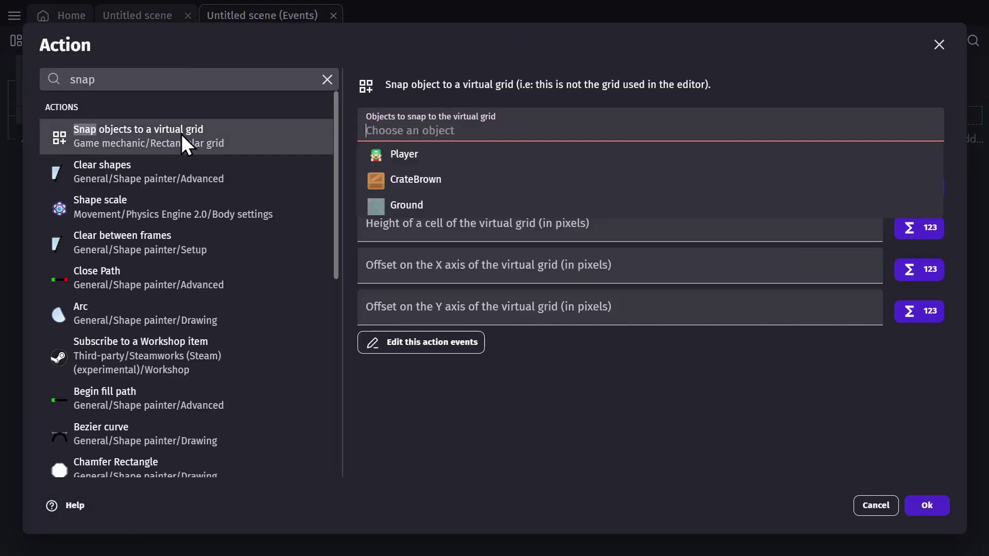
pyautogui.click(426, 152)
pyautogui.click(427, 160)
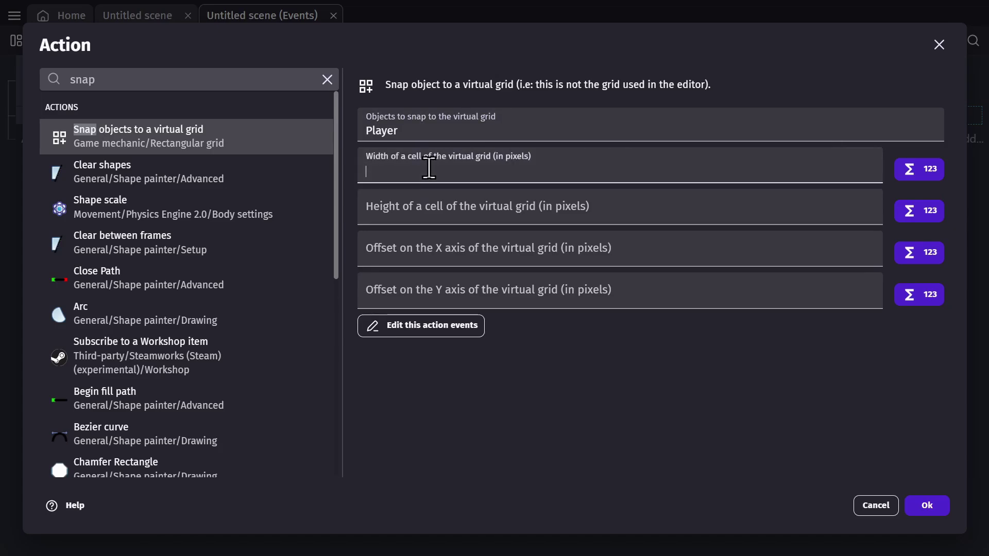
pyautogui.click(922, 506)
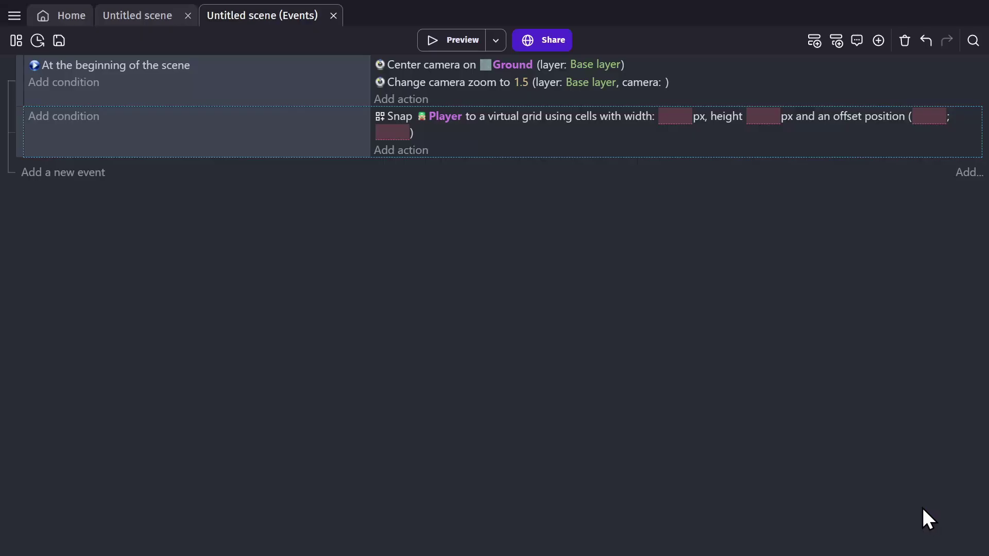
pyautogui.click(135, 15)
pyautogui.click(858, 41)
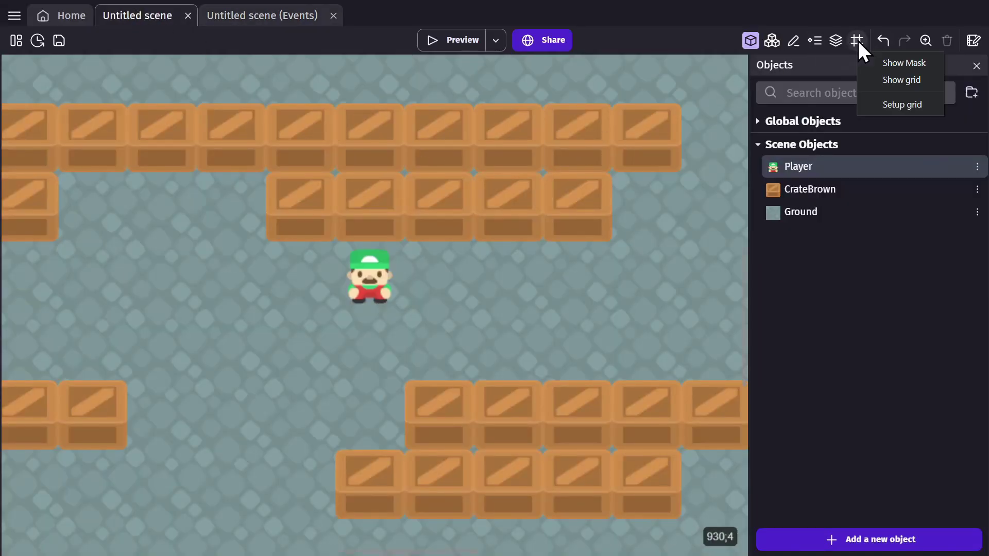
pyautogui.click(882, 100)
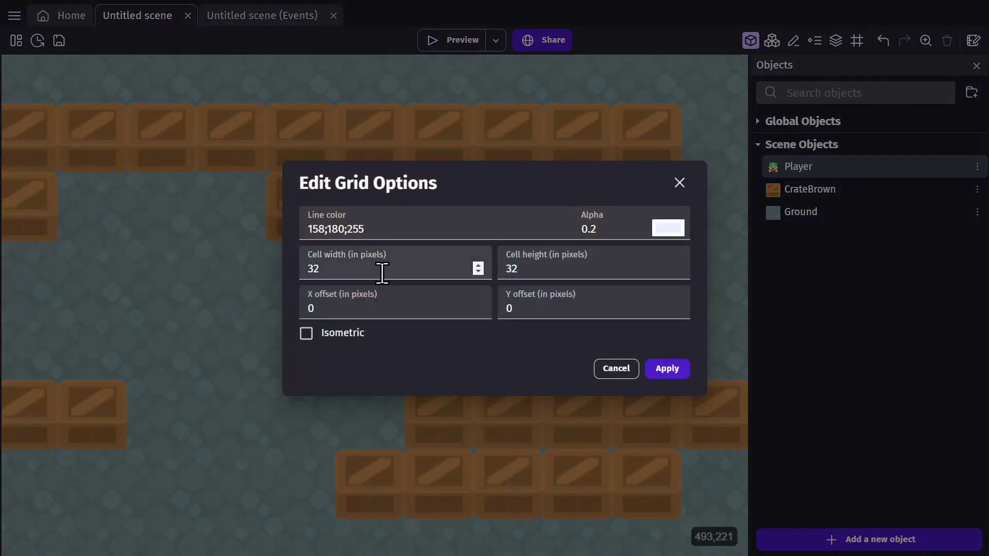
pyautogui.click(617, 369)
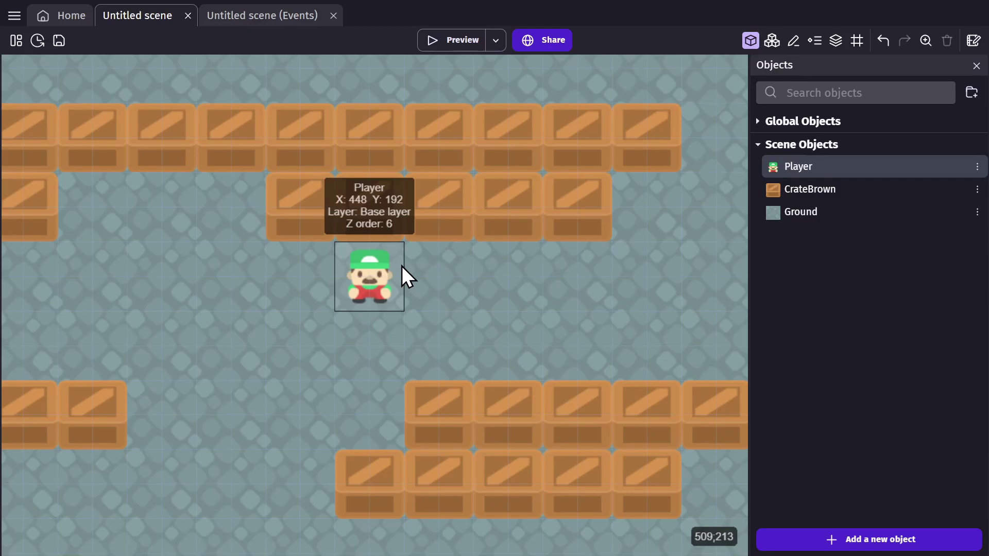
pyautogui.click(265, 15)
# Set the snap action's cell width and height to 64, then preview the game.
pyautogui.click(675, 119)
pyautogui.write('64')
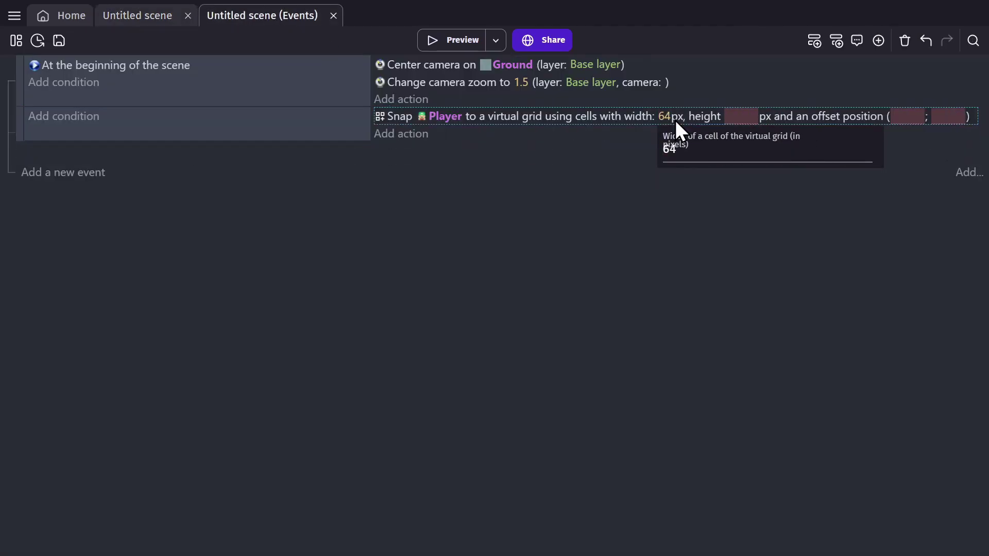
pyautogui.click(749, 114)
pyautogui.write('64')
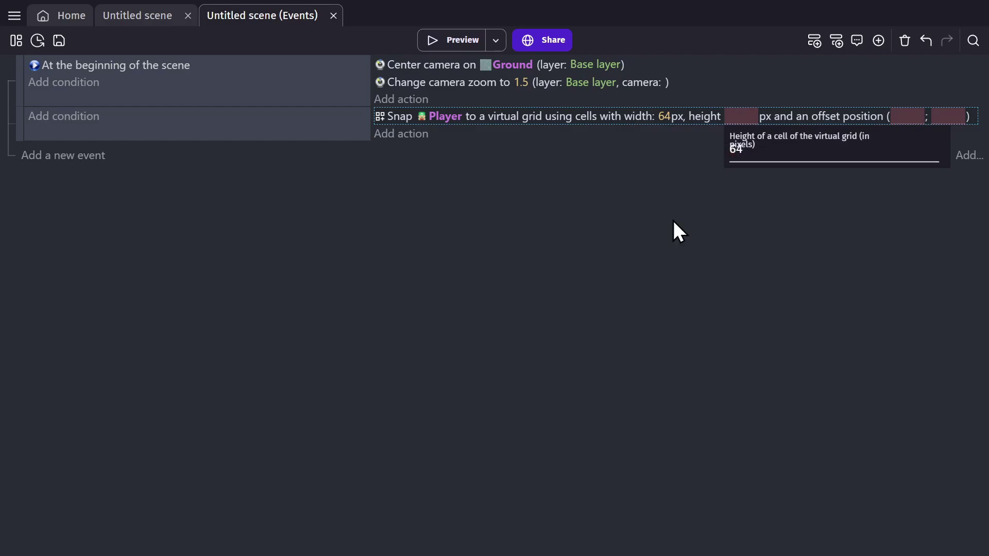
pyautogui.click(671, 224)
pyautogui.click(476, 41)
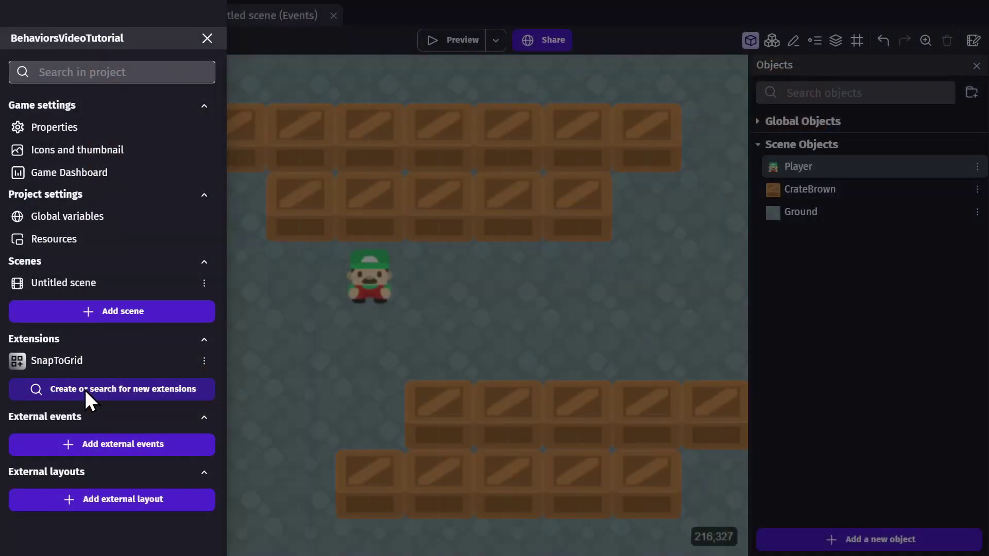
# Create an empty new extension, then open the Rectangular grid (SnapToGrid) extension in its editor.
pyautogui.click(85, 389)
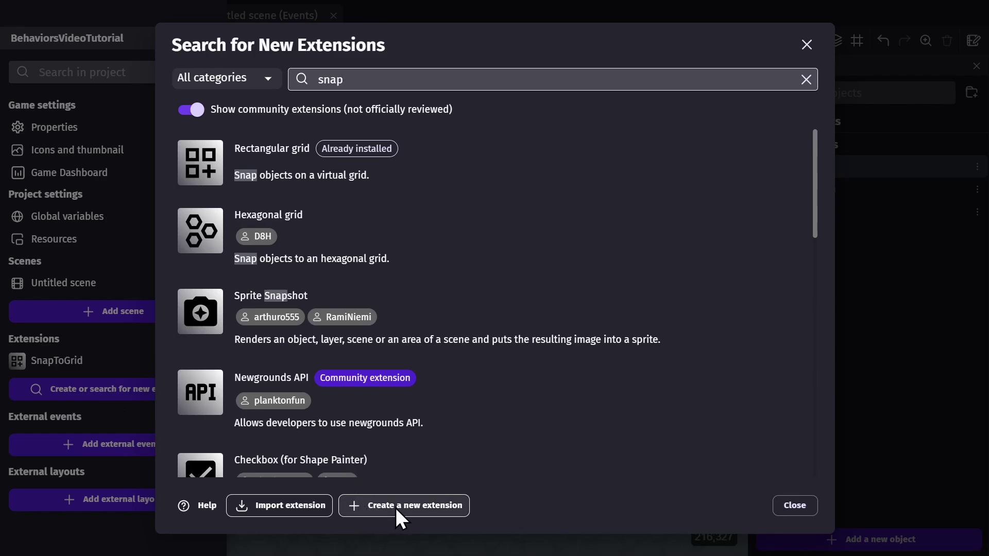
pyautogui.click(424, 506)
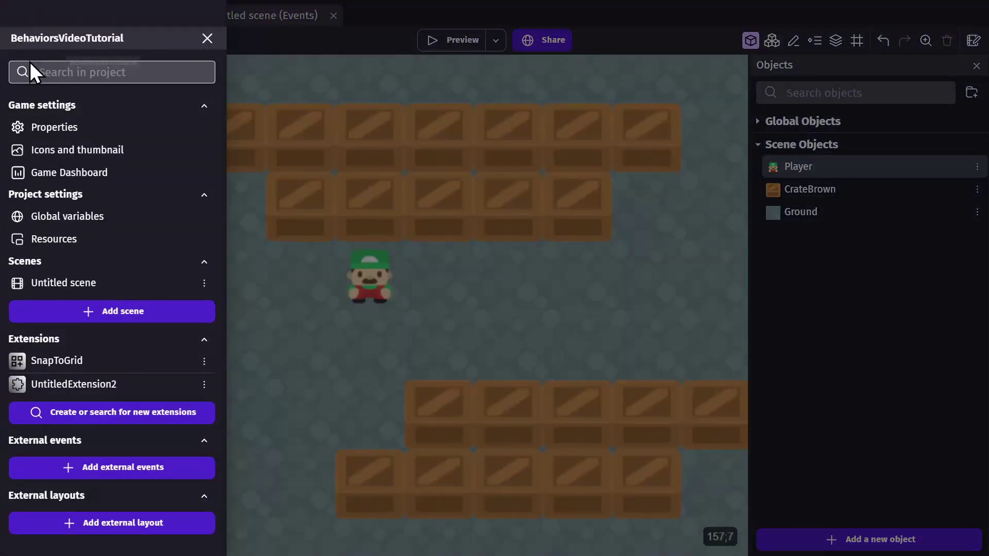
pyautogui.click(120, 362)
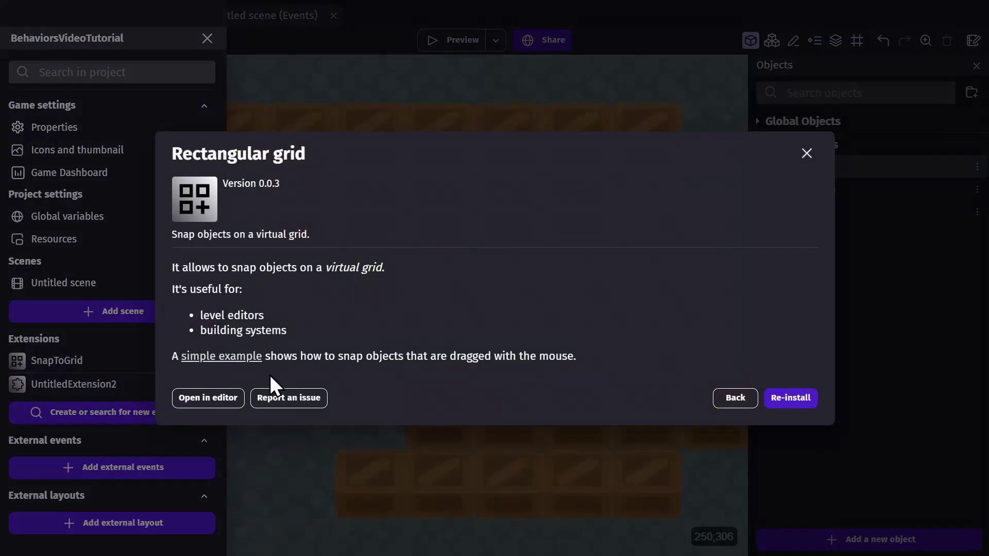
pyautogui.click(207, 398)
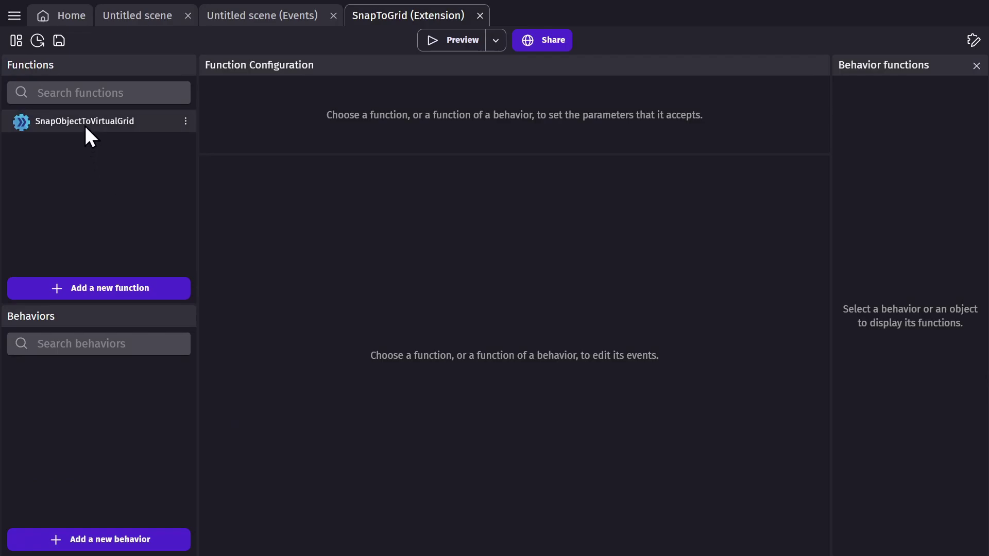